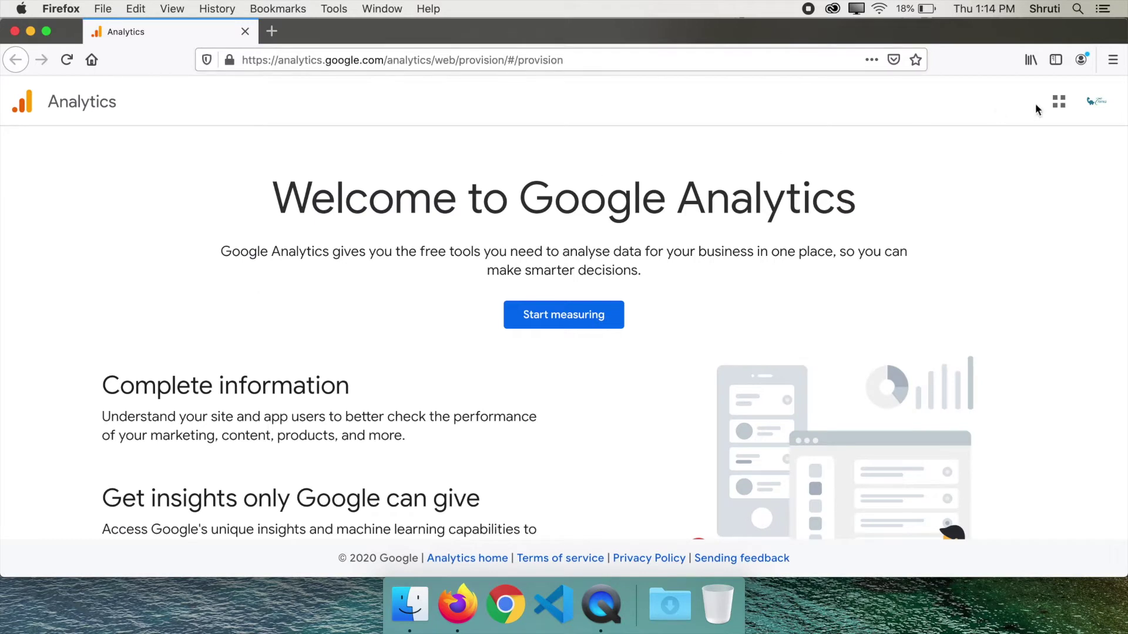
# Start a new Analytics account named 'Thirus', keeping all data-sharing options checked
pyautogui.click(555, 326)
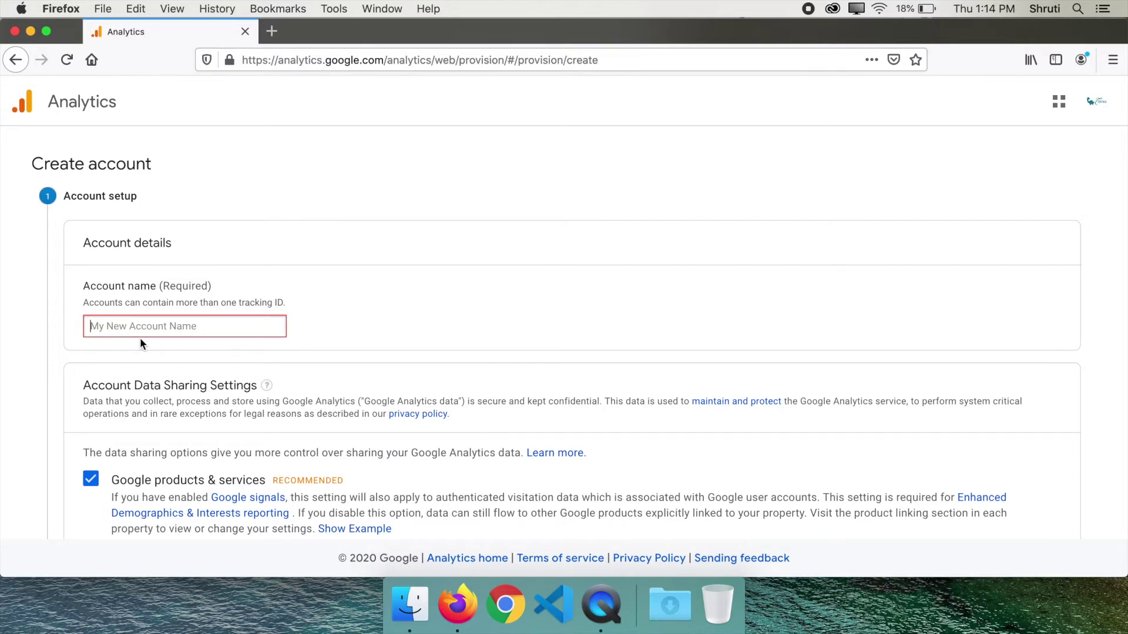
pyautogui.write('Thirus')
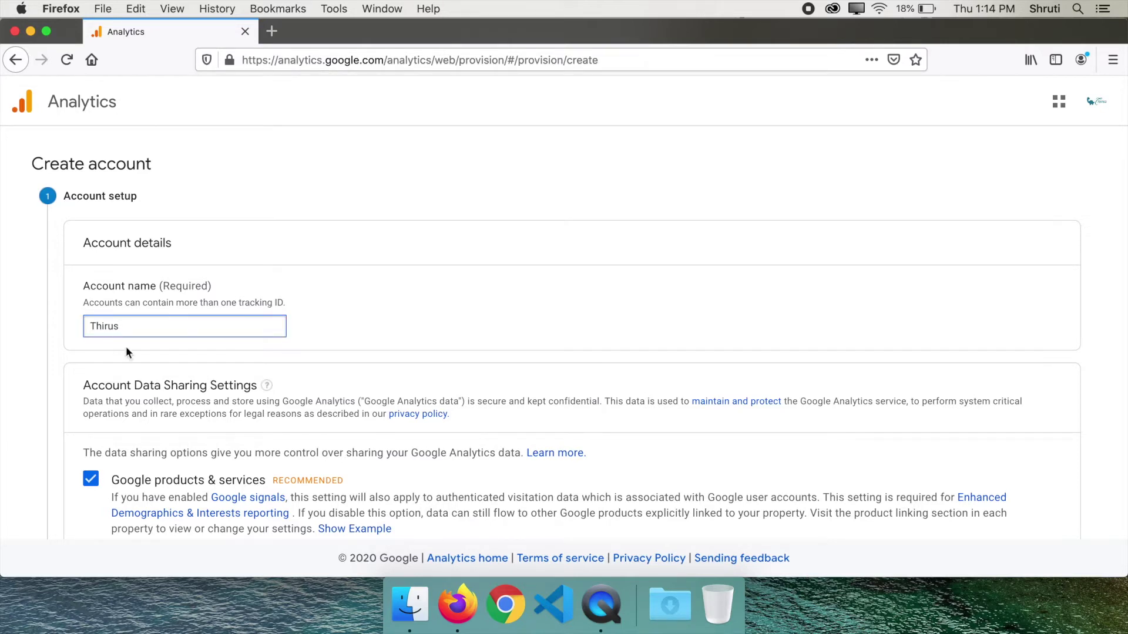
pyautogui.scroll(-5, 297, 319)
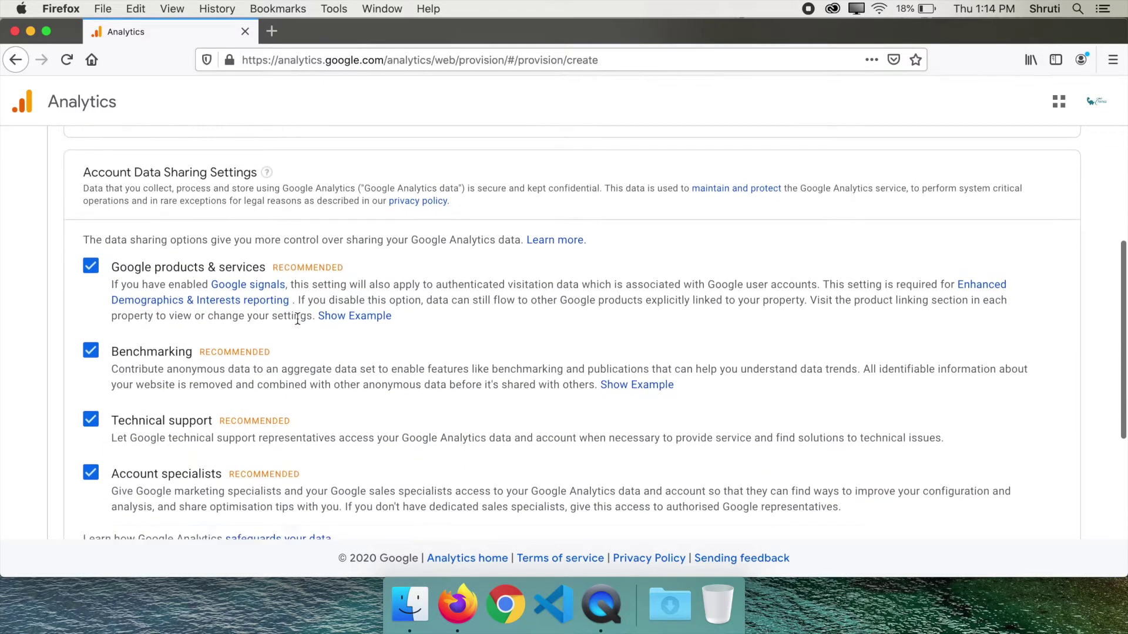
pyautogui.scroll(-1, 297, 319)
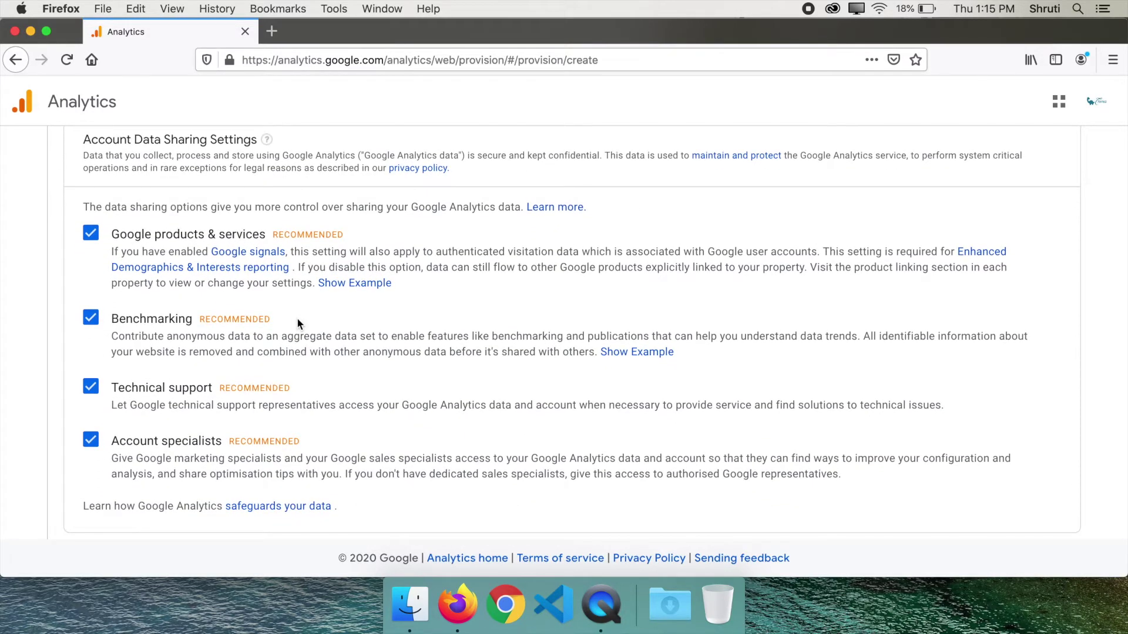
pyautogui.scroll(-4, 297, 317)
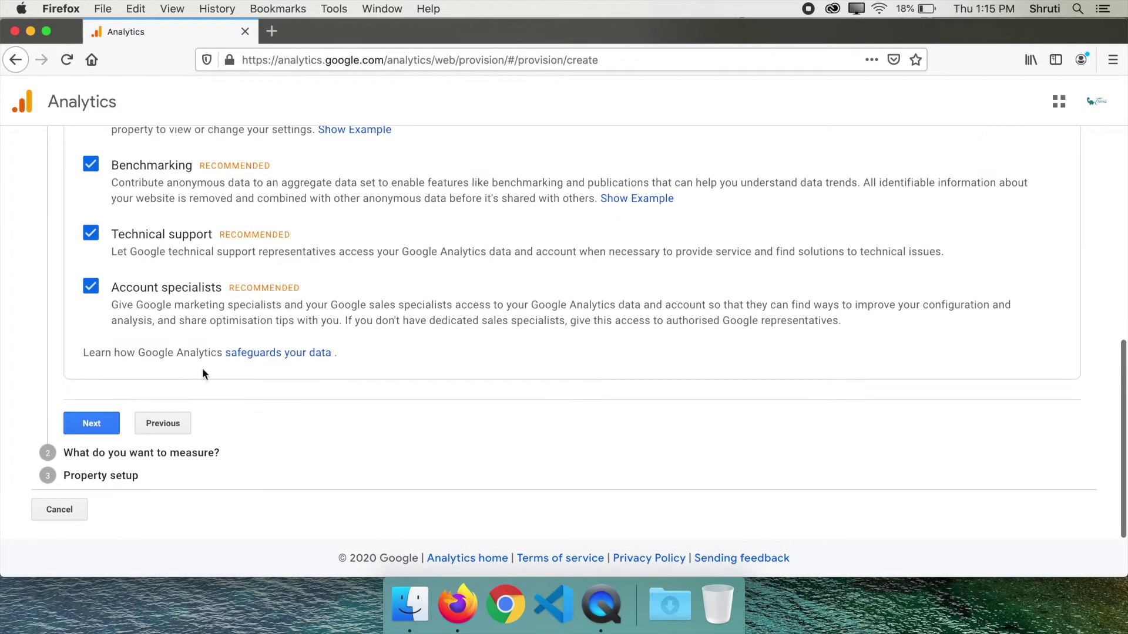
pyautogui.click(74, 425)
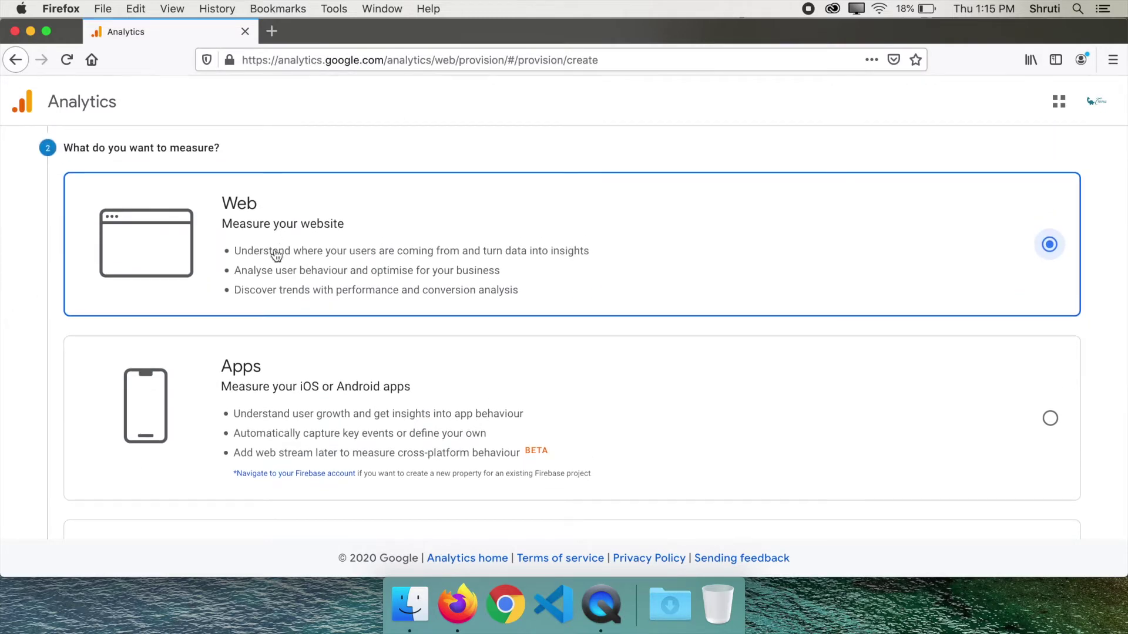
# Keep Web as the platform to measure and continue to property setup
pyautogui.scroll(-5, 142, 244)
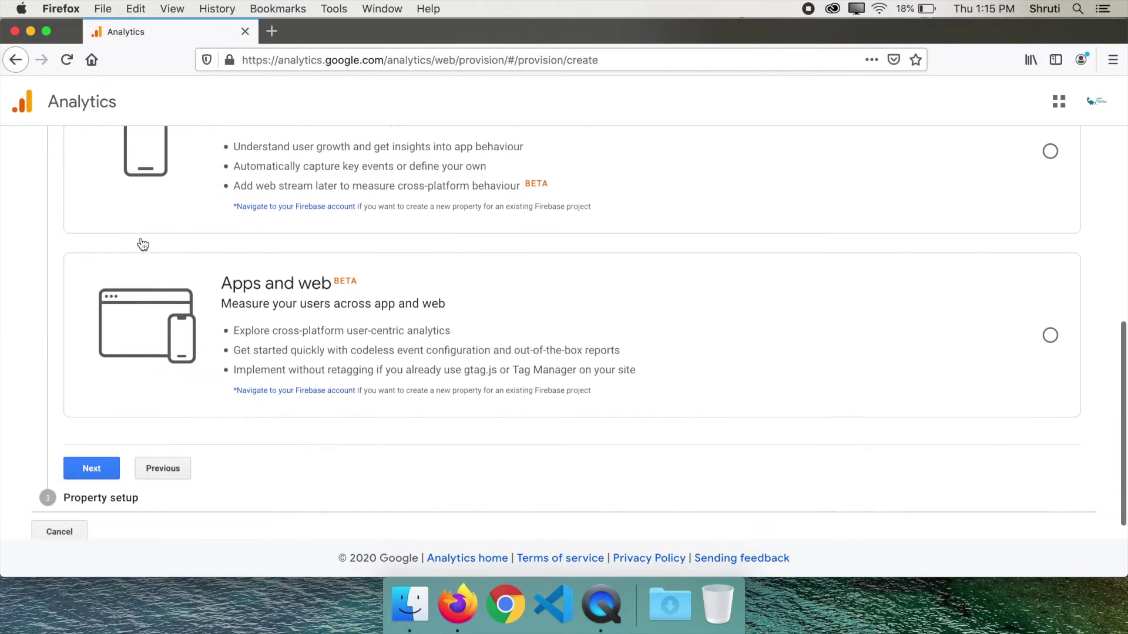
pyautogui.click(88, 447)
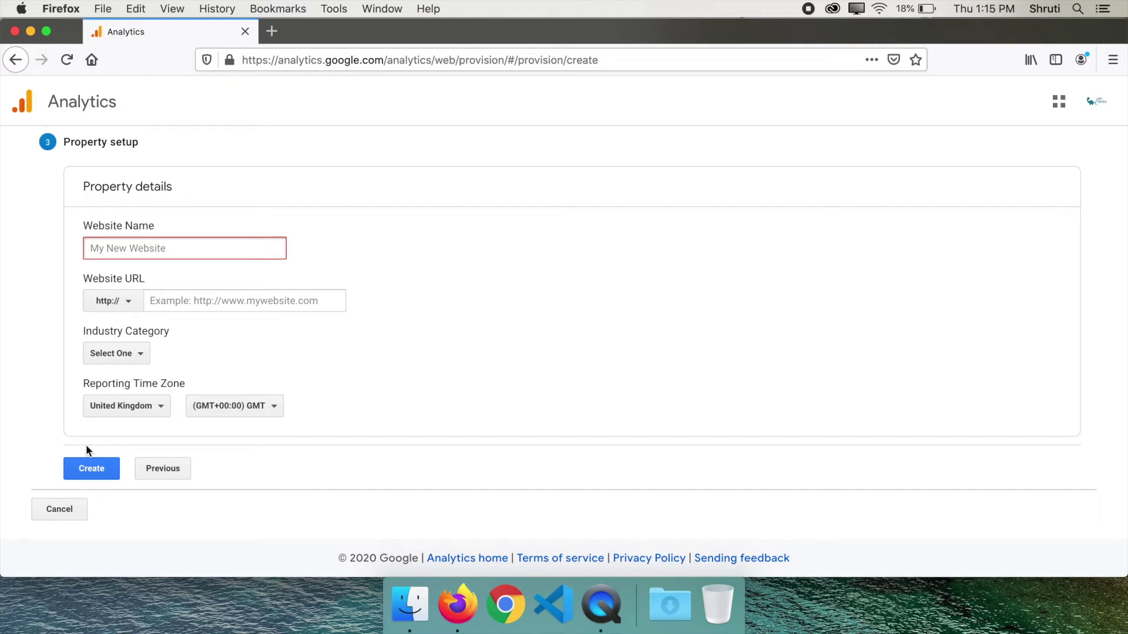
# Create the 'Thirus' property for demo.thirus.in under Jobs and Education with India time zone
pyautogui.click(178, 248)
pyautogui.write('Thirus')
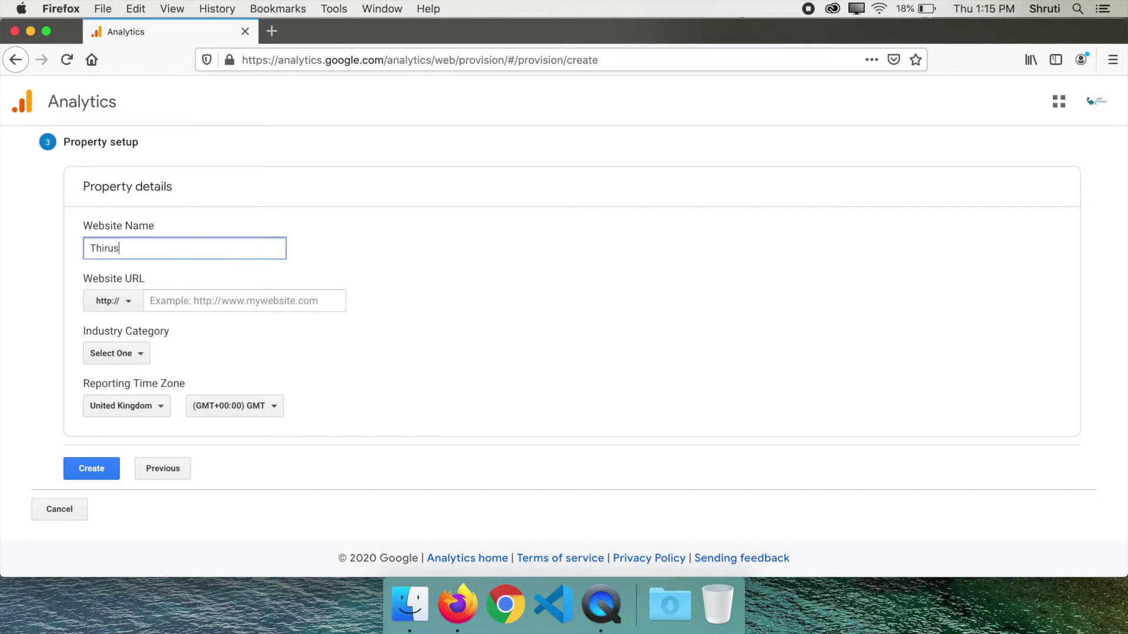
pyautogui.click(177, 301)
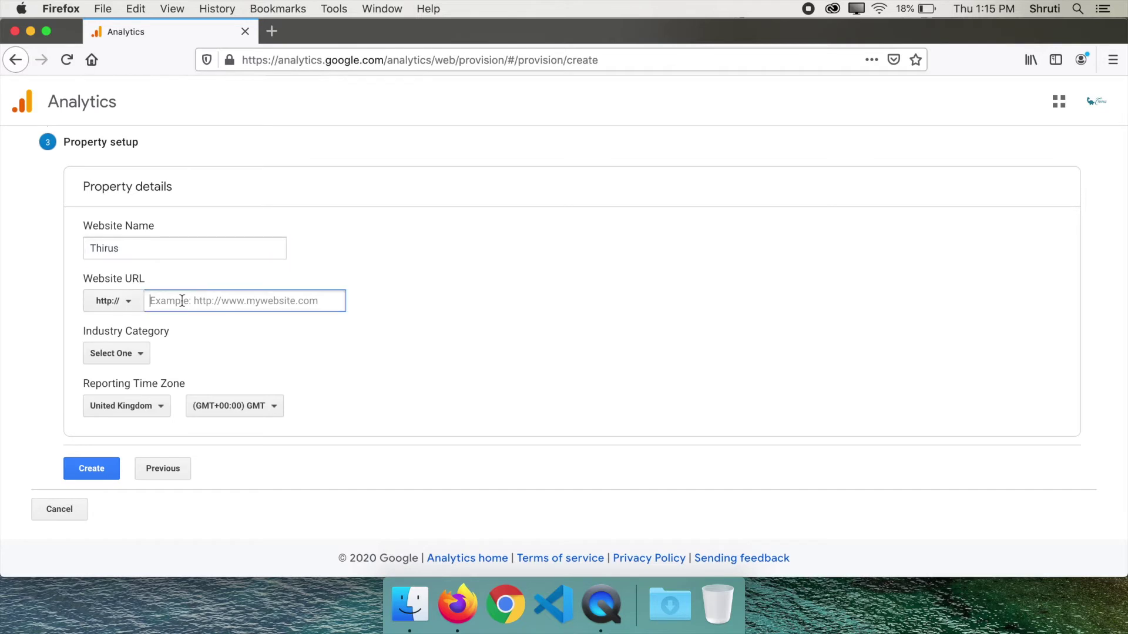
pyautogui.write('demo.thirus.i')
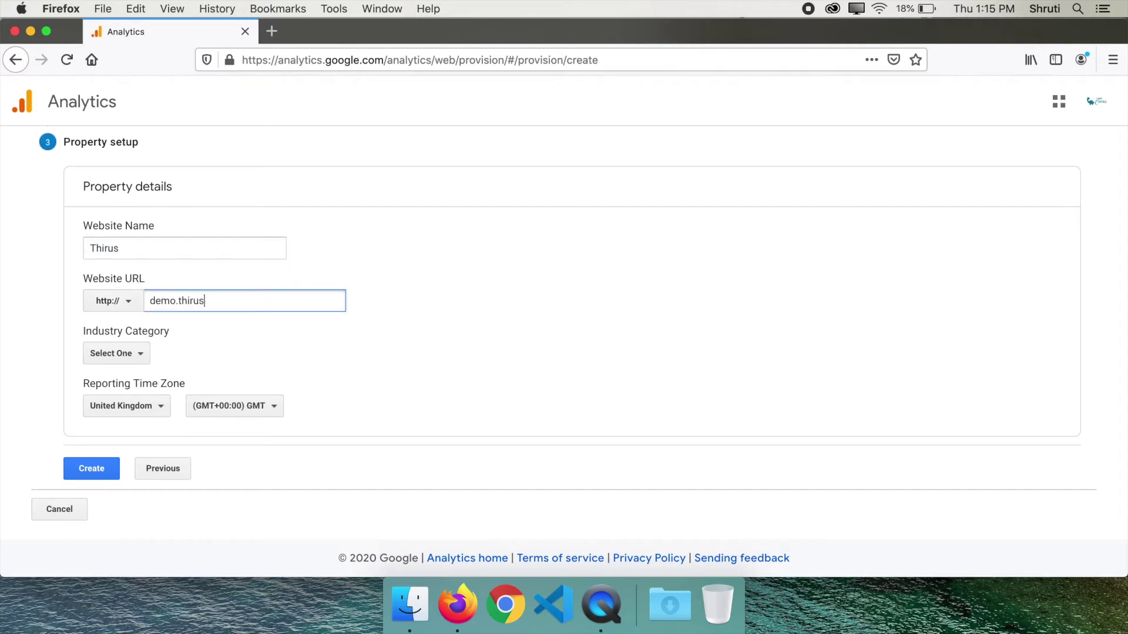
pyautogui.write('n')
pyautogui.click(97, 355)
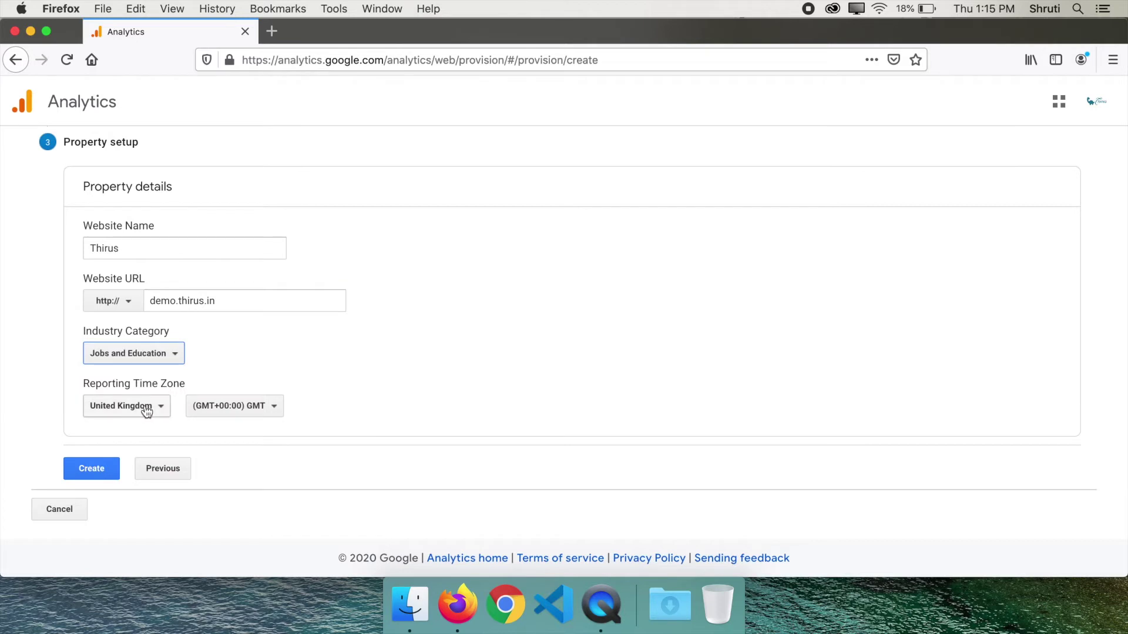
pyautogui.click(146, 409)
pyautogui.write('India')
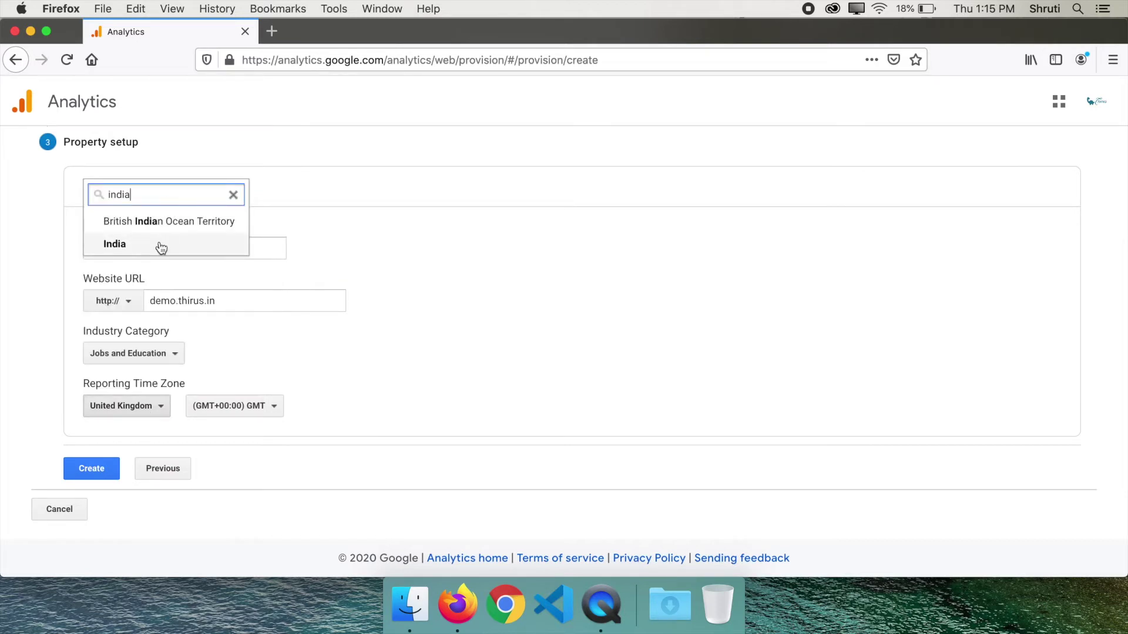
pyautogui.click(159, 243)
pyautogui.click(91, 470)
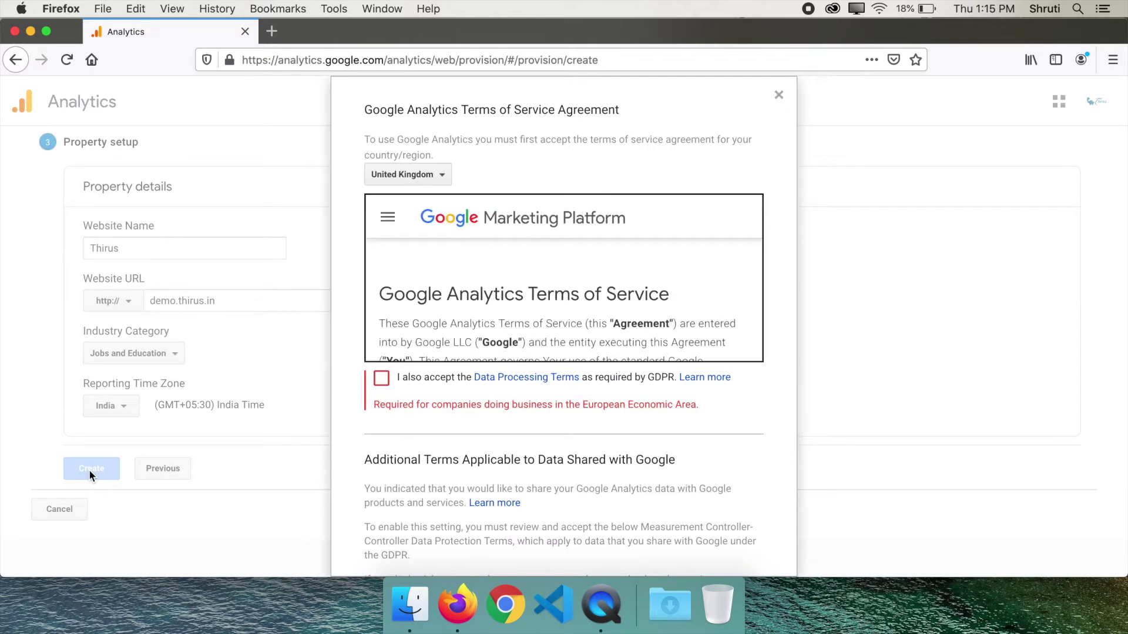
# Accept the GDPR Data Processing Terms and the controller data protection terms
pyautogui.click(381, 377)
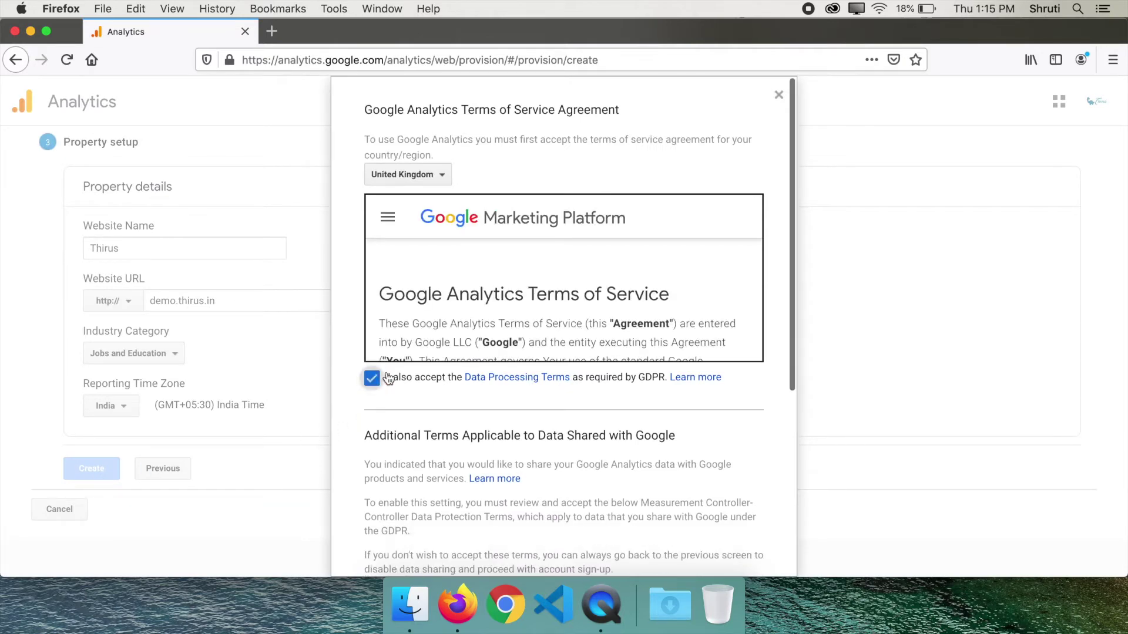
pyautogui.scroll(-4, 556, 172)
pyautogui.scroll(-1, 557, 174)
pyautogui.click(371, 504)
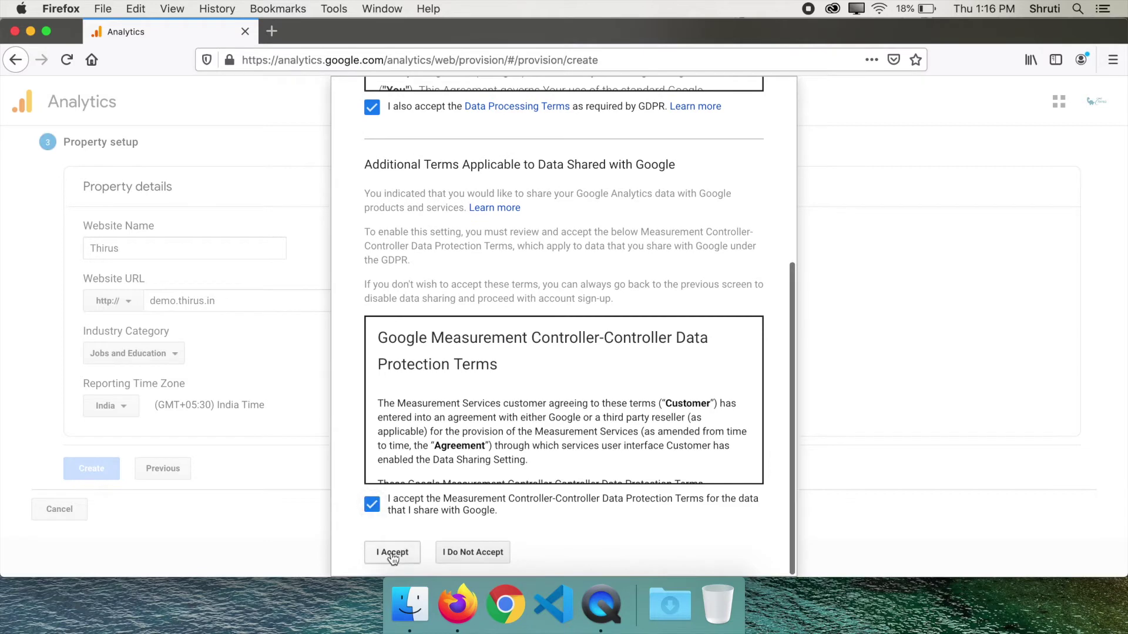
pyautogui.click(391, 552)
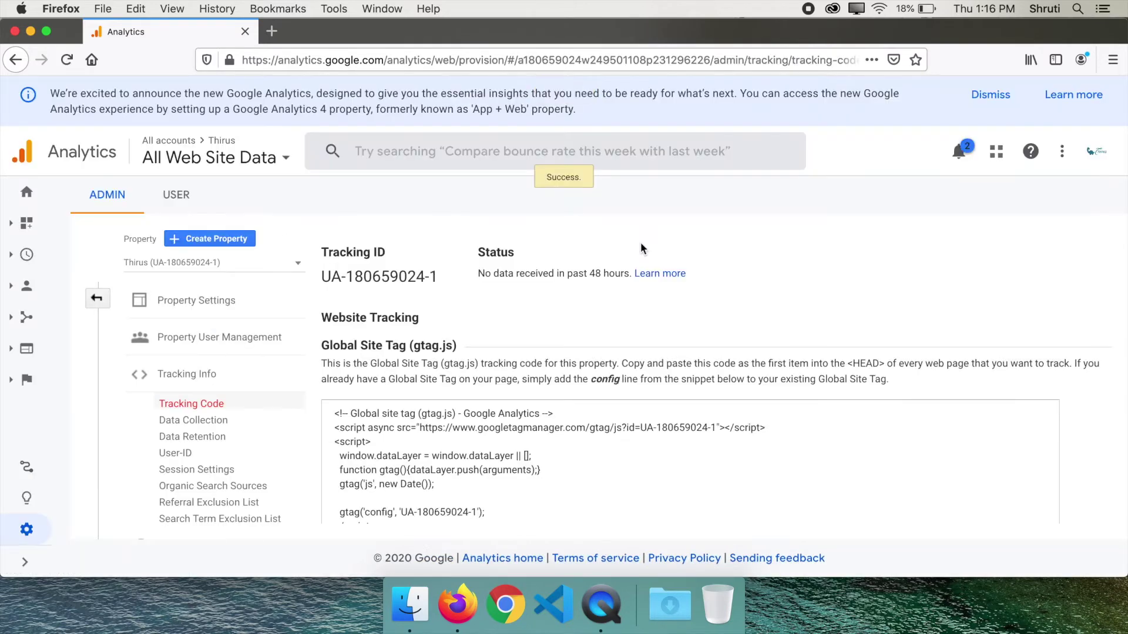
# Dismiss the announcement banner, select the Global Site Tag code, and switch to Visual Studio Code
pyautogui.click(991, 95)
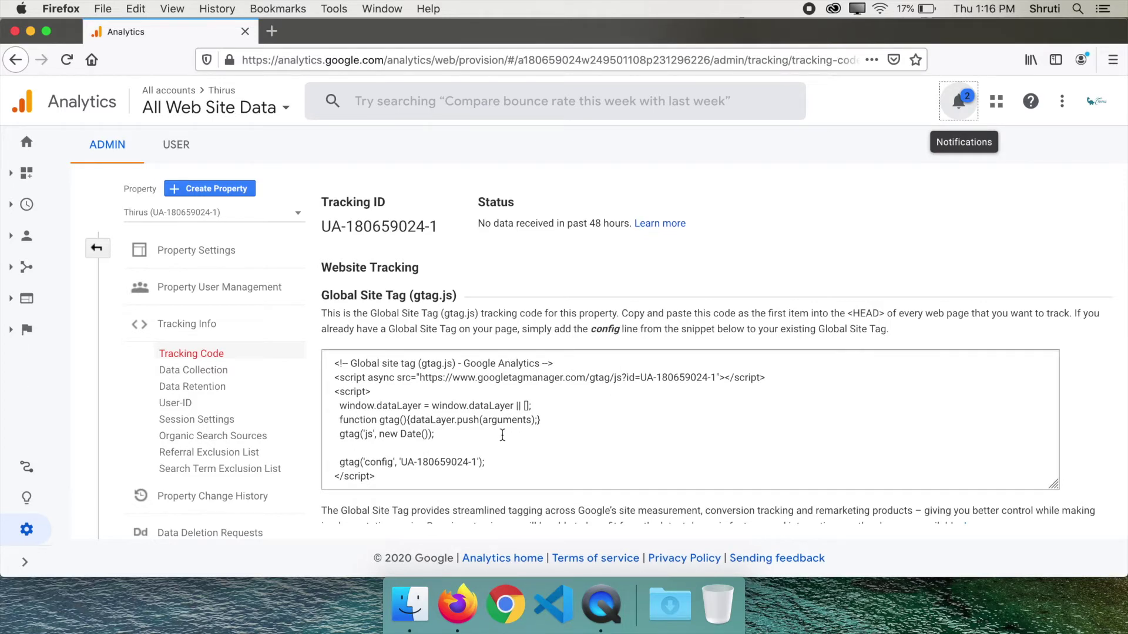
pyautogui.moveTo(386, 479); pyautogui.dragTo(334, 362)
pyautogui.press('super+c')
pyautogui.click(552, 625)
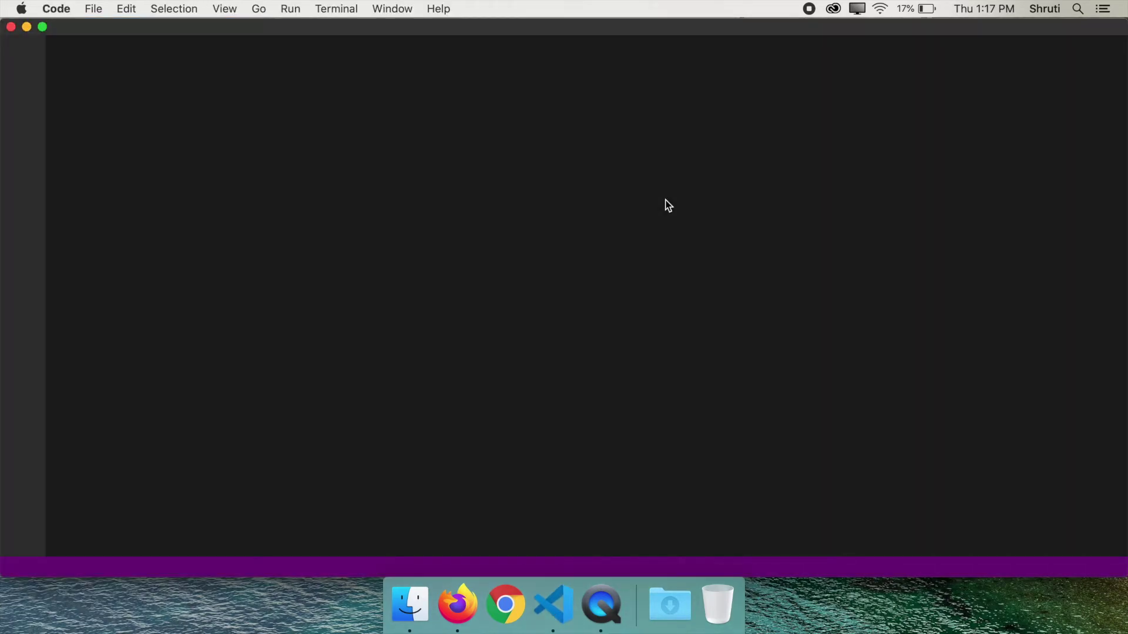
# Paste the gtag snippet on a new line after <title> in index.html and save it
pyautogui.click(290, 181)
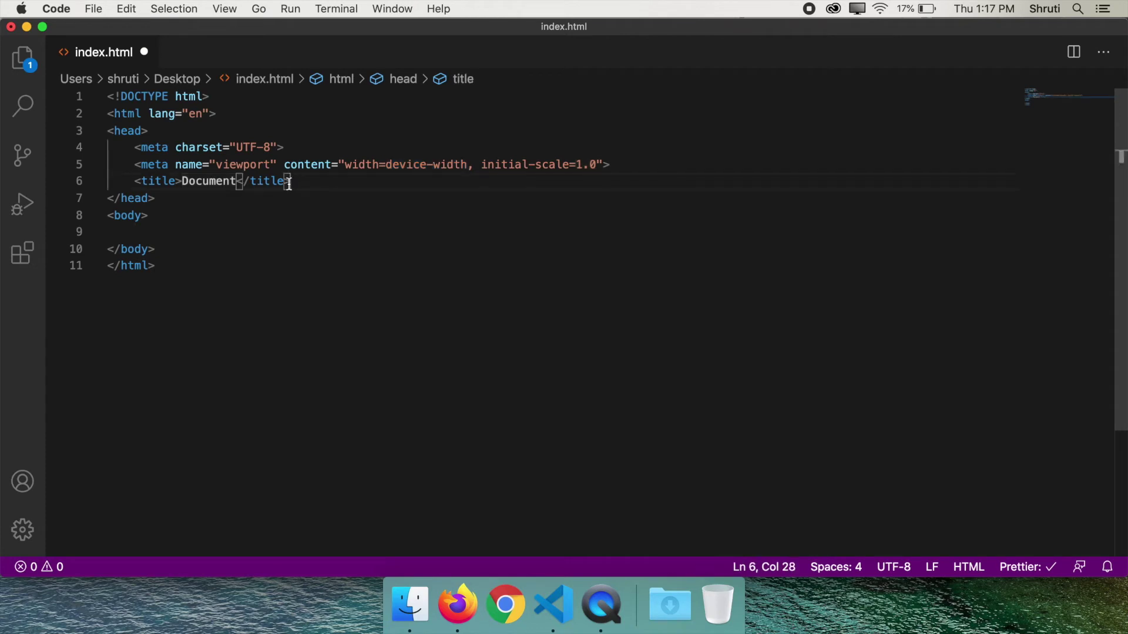
pyautogui.press('Return')
pyautogui.press('super+v')
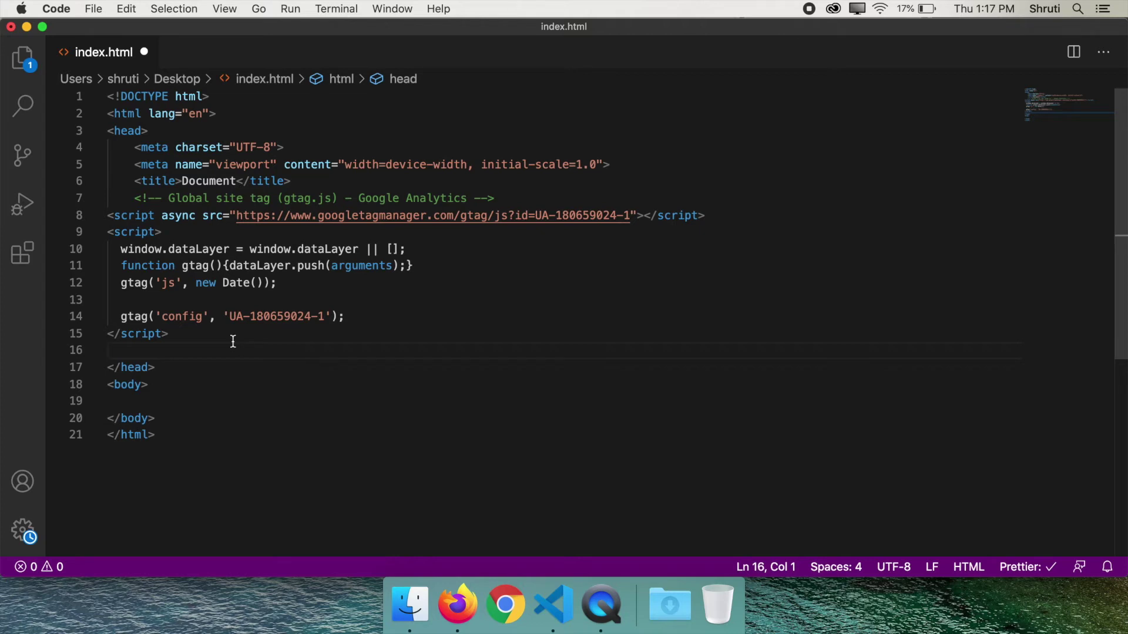
pyautogui.press('super+s')
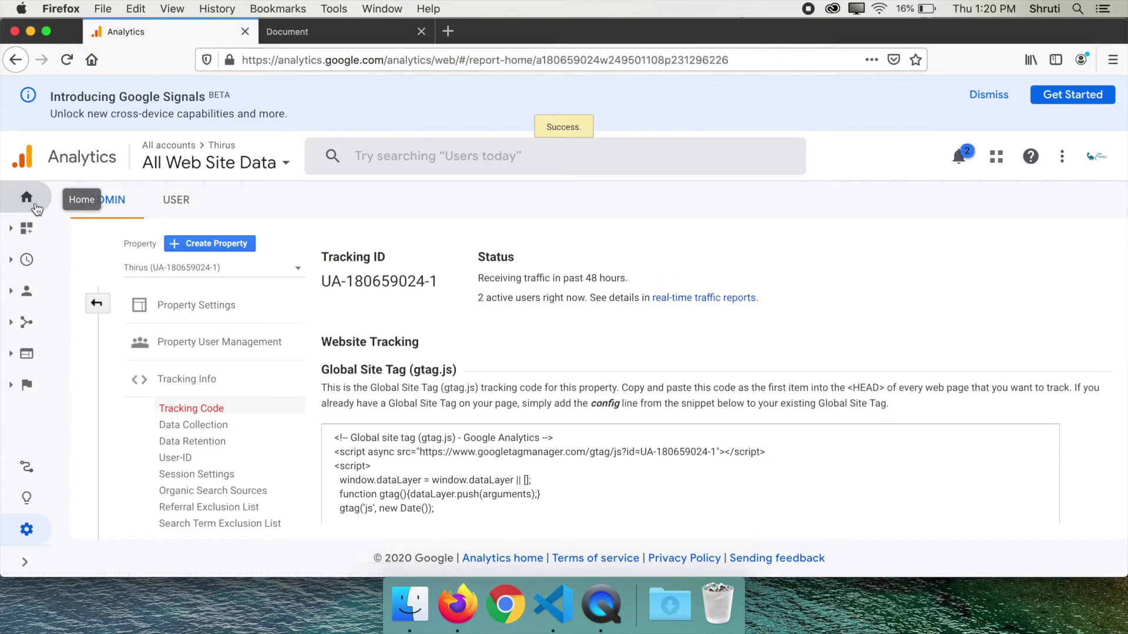
# Review the Home dashboard's users, sessions and active users, leaving the range at Last 7 days
pyautogui.click(35, 207)
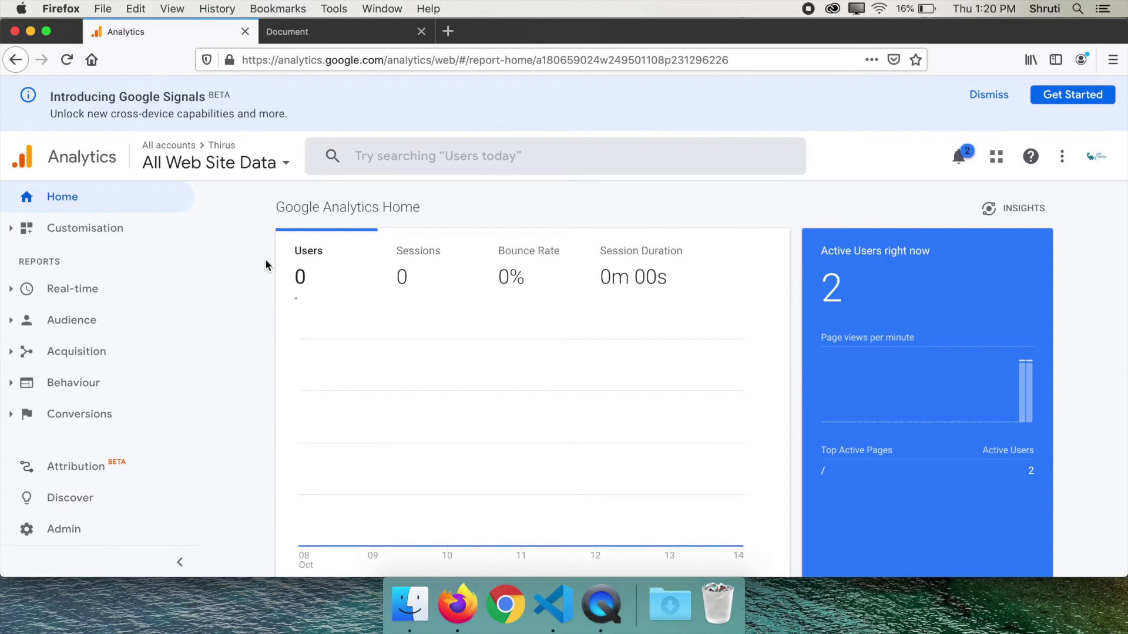
pyautogui.scroll(-4, 265, 262)
pyautogui.scroll(-10, 265, 261)
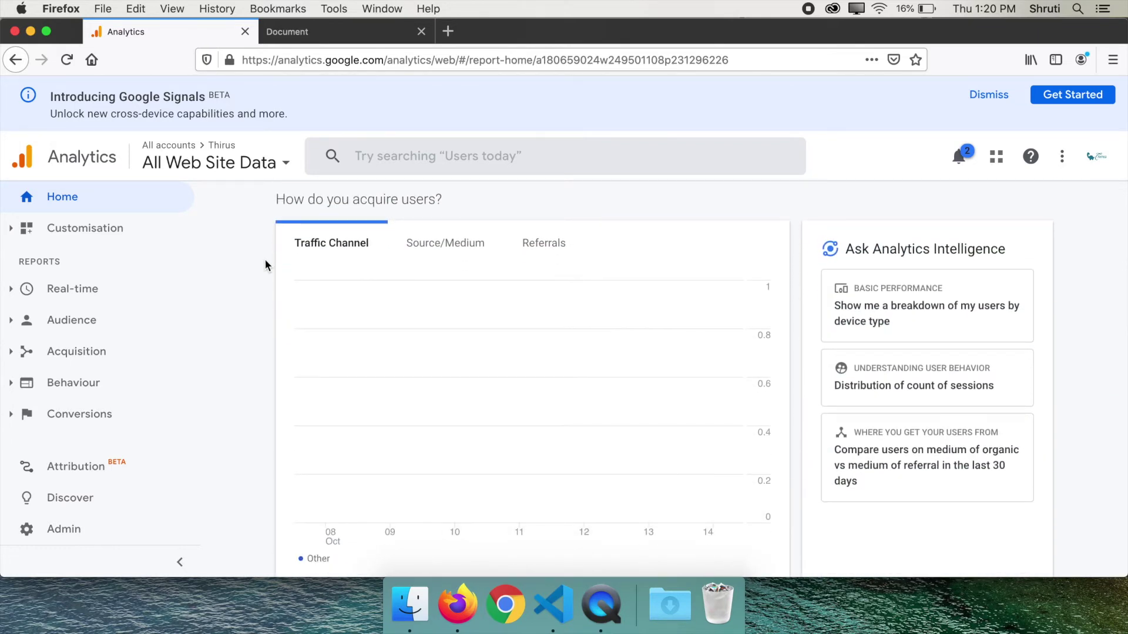
pyautogui.scroll(15, 264, 258)
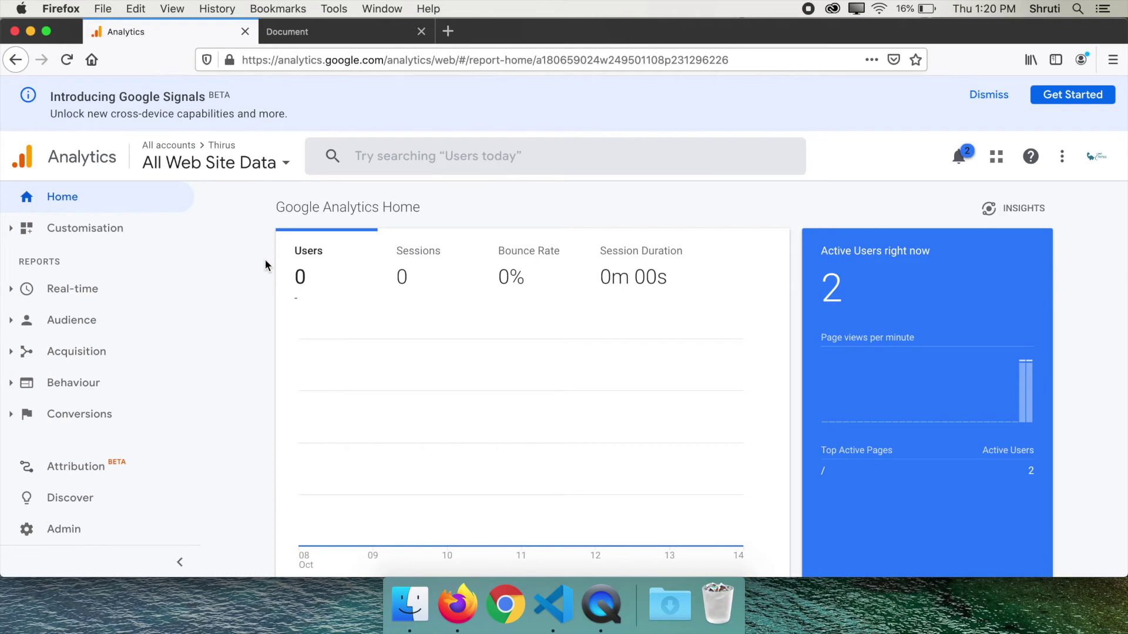
pyautogui.scroll(-2, 266, 259)
pyautogui.click(338, 552)
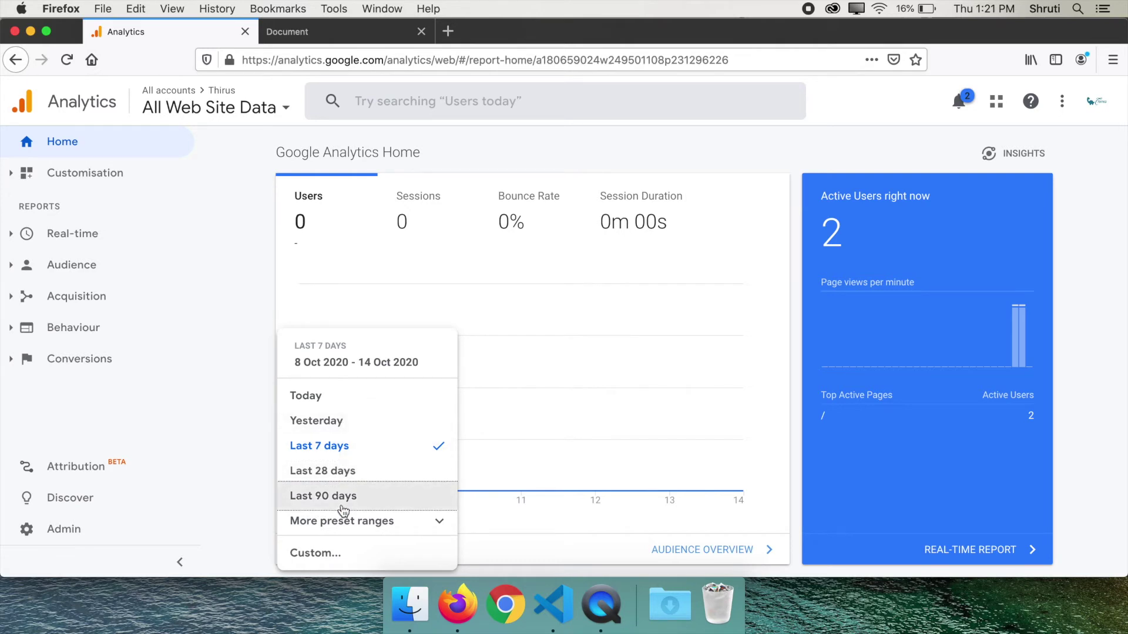
pyautogui.click(250, 386)
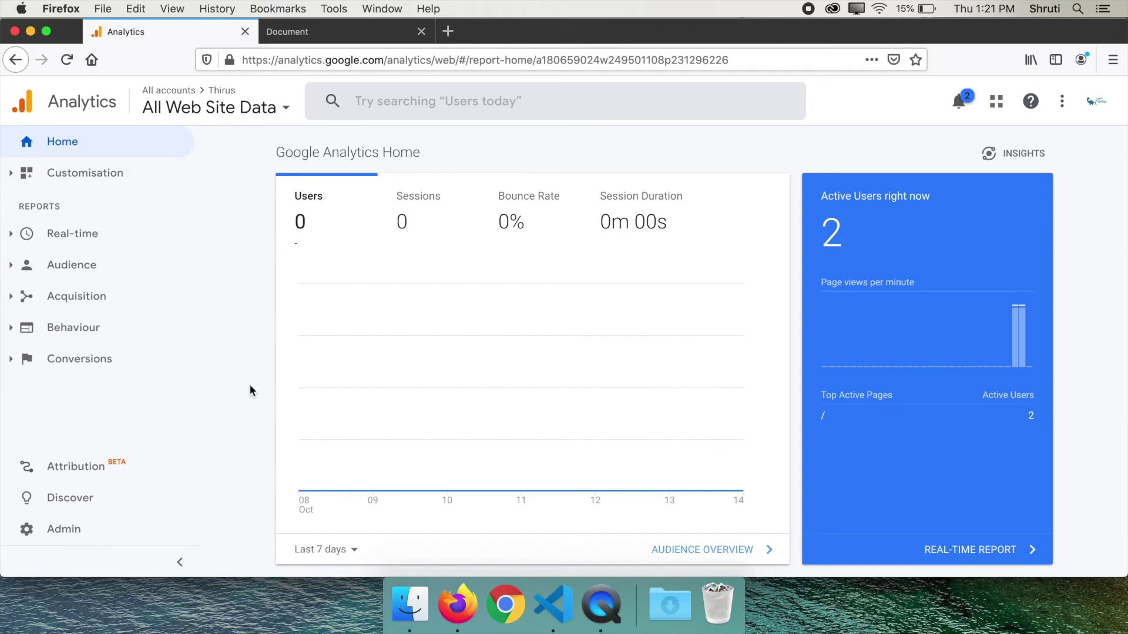
# Review Audience Overview's zero users, sessions and page views, plus Demographics, System and Mobile sections
pyautogui.click(59, 265)
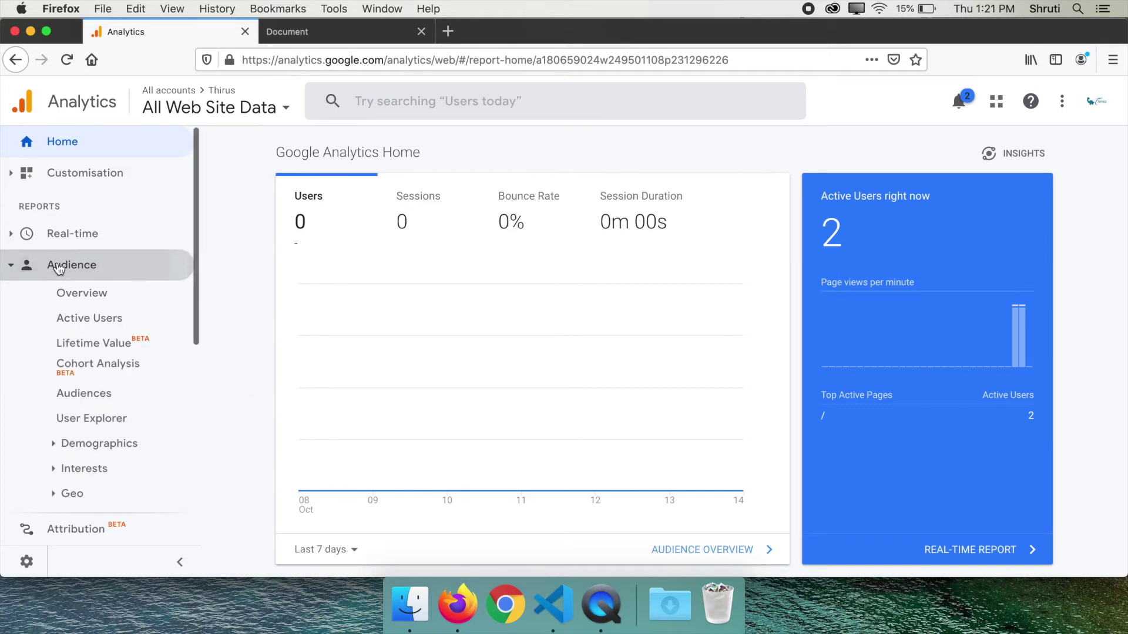
pyautogui.click(81, 292)
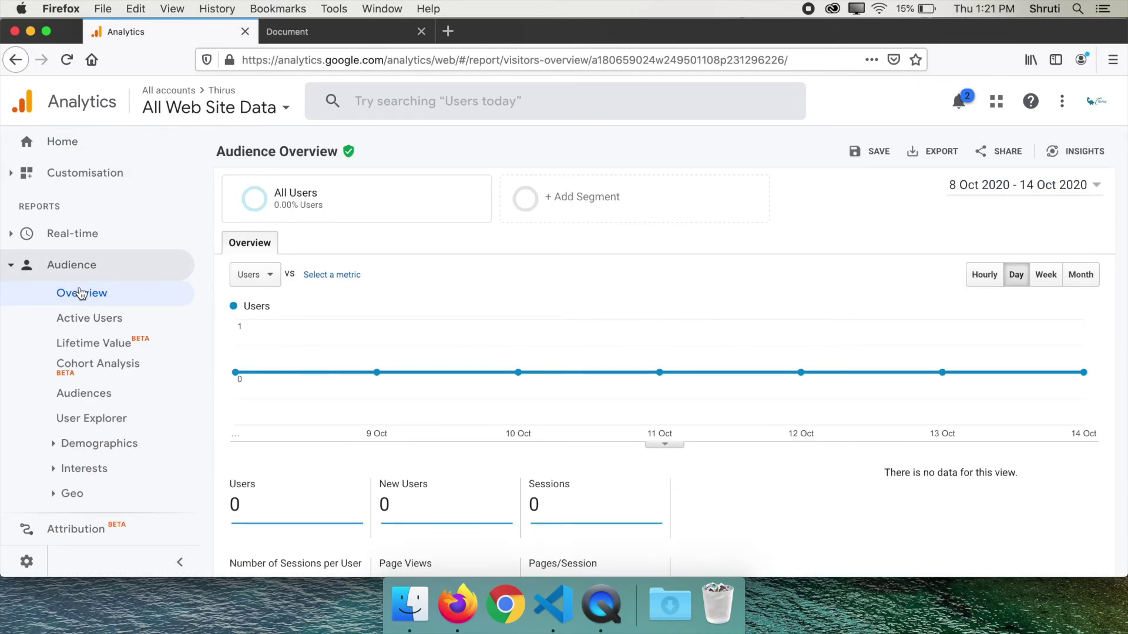
pyautogui.scroll(-5, 221, 338)
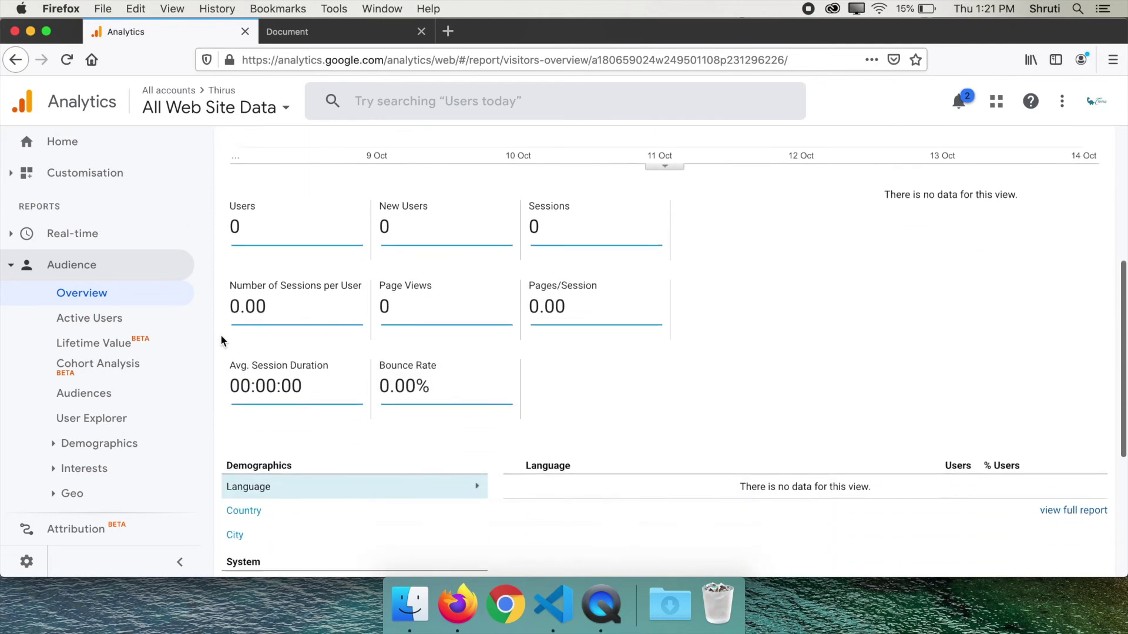
pyautogui.scroll(-3, 221, 340)
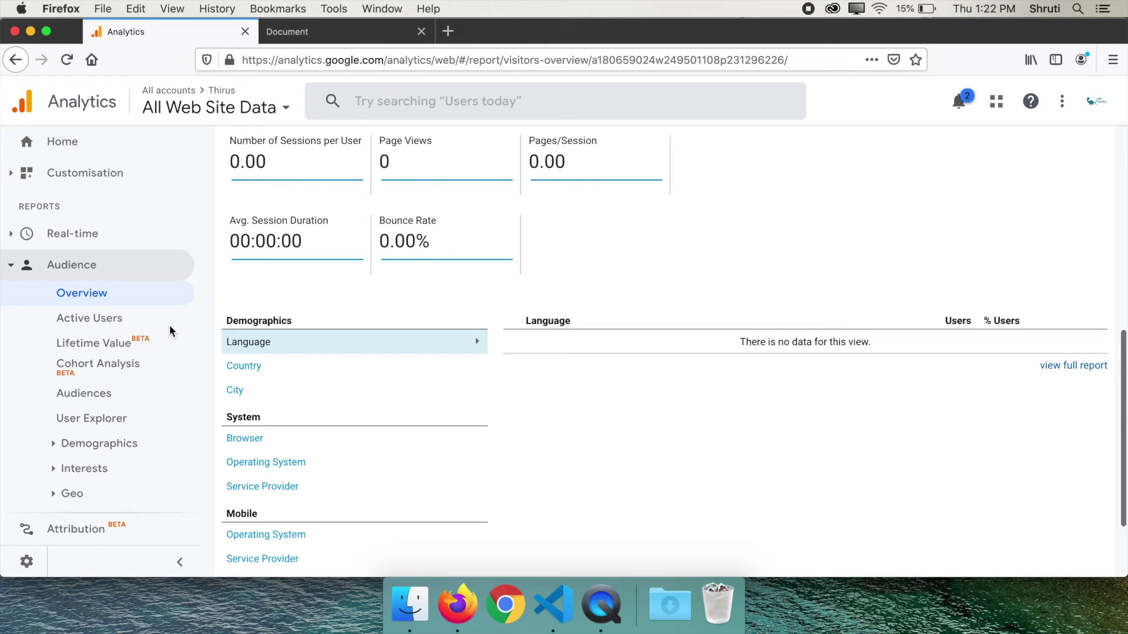
pyautogui.click(13, 265)
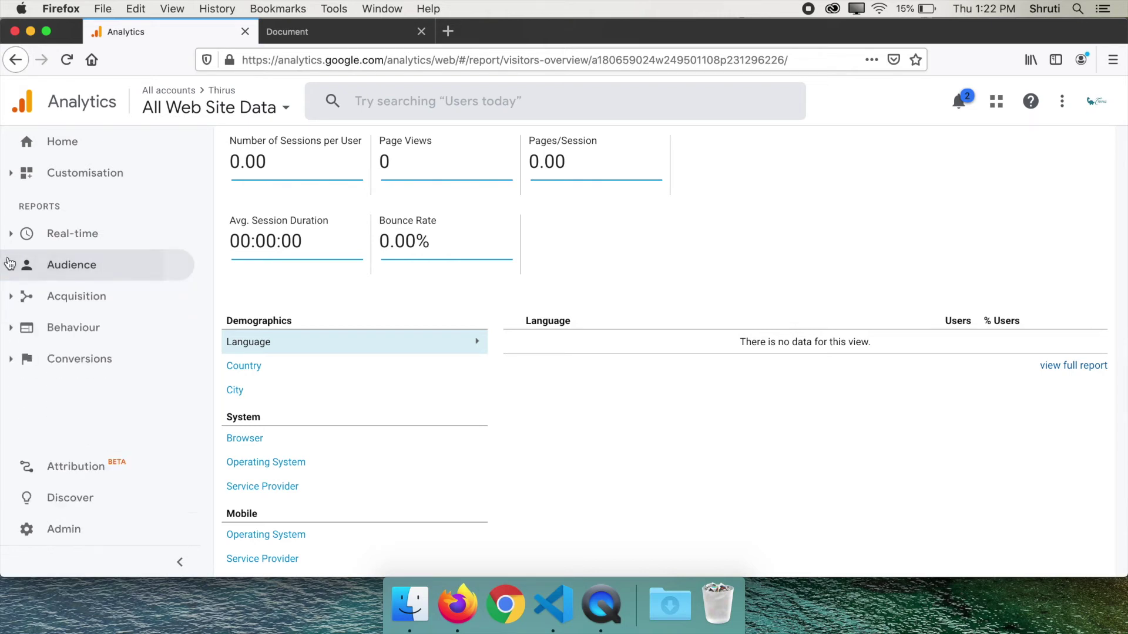
# Scroll through Acquisition Overview for 8–14 Oct 2020, showing no channels, users or conversions
pyautogui.click(20, 295)
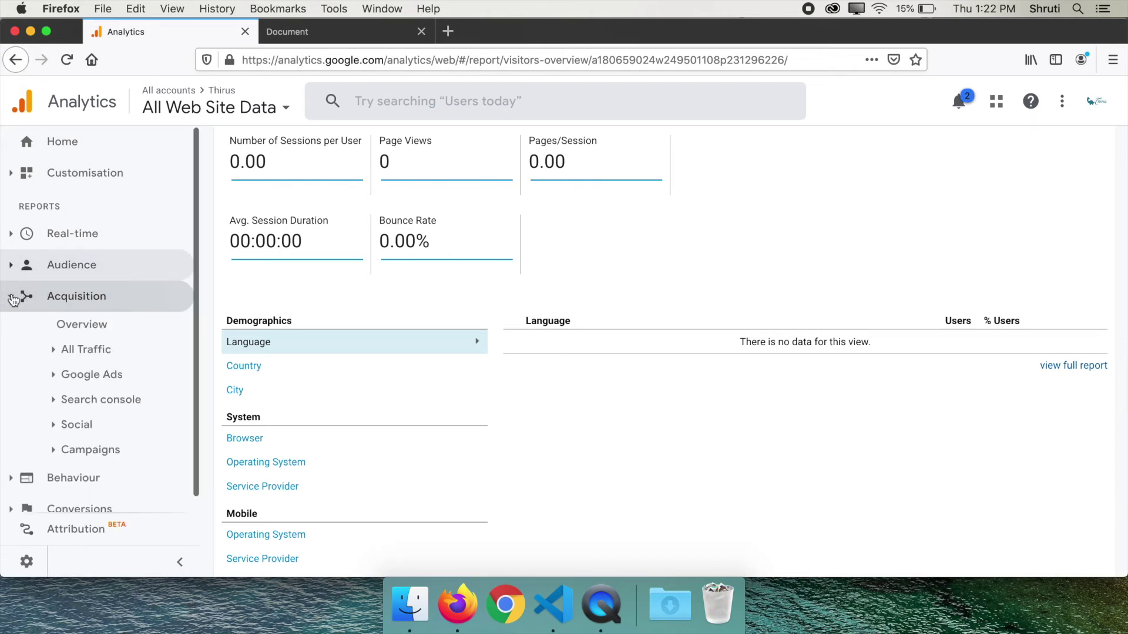
pyautogui.click(92, 324)
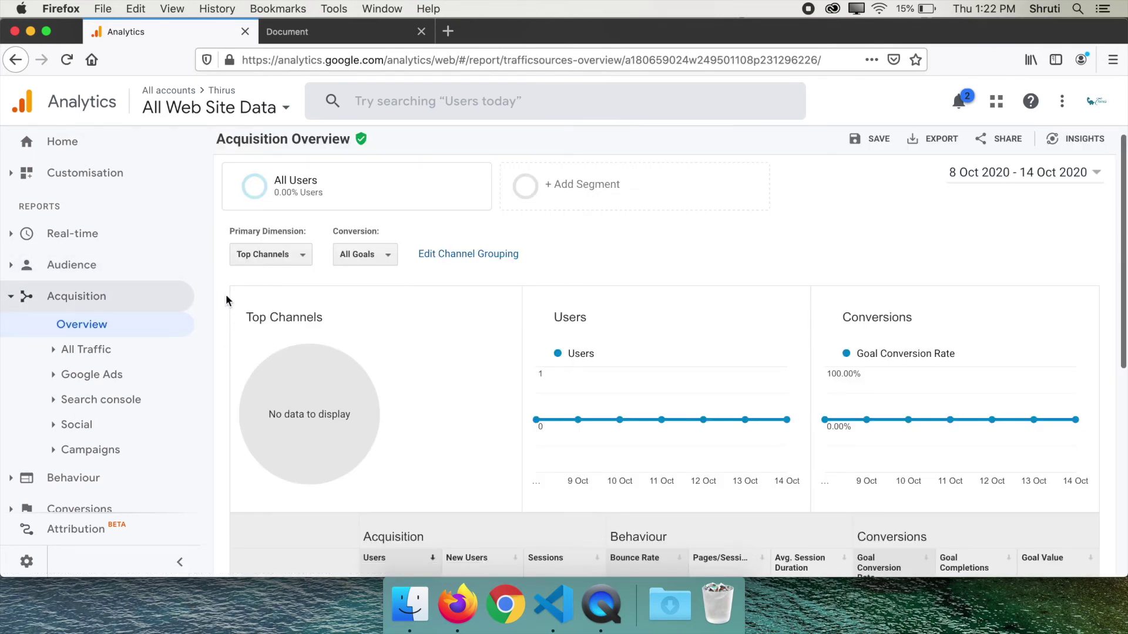
pyautogui.scroll(-5, 224, 288)
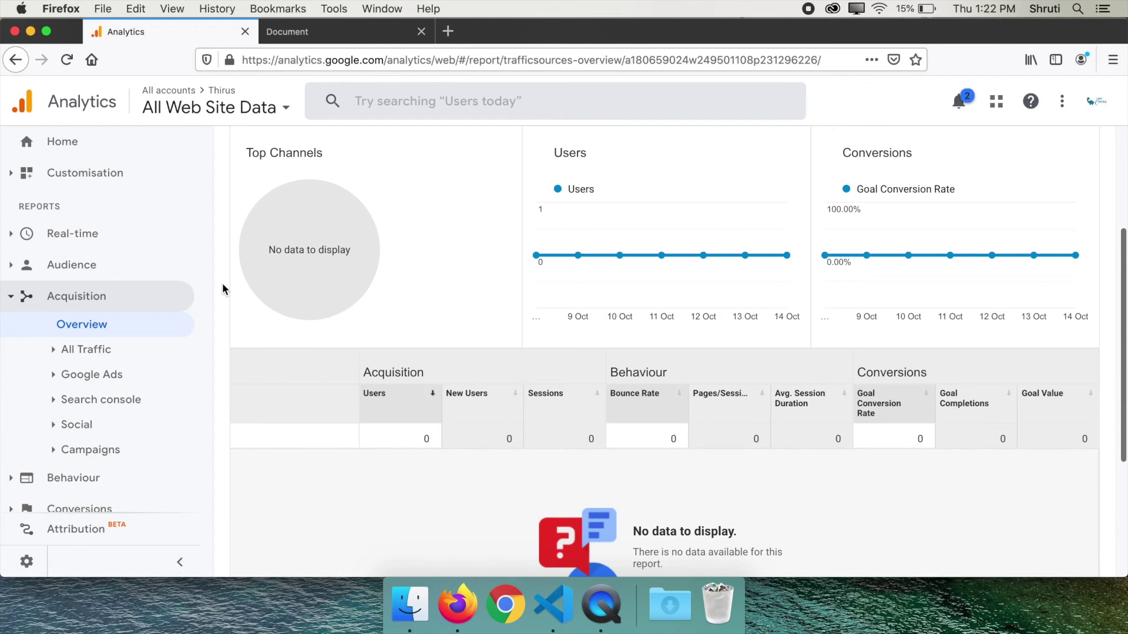
pyautogui.hscroll(-3, 222, 283)
pyautogui.scroll(5, 225, 273)
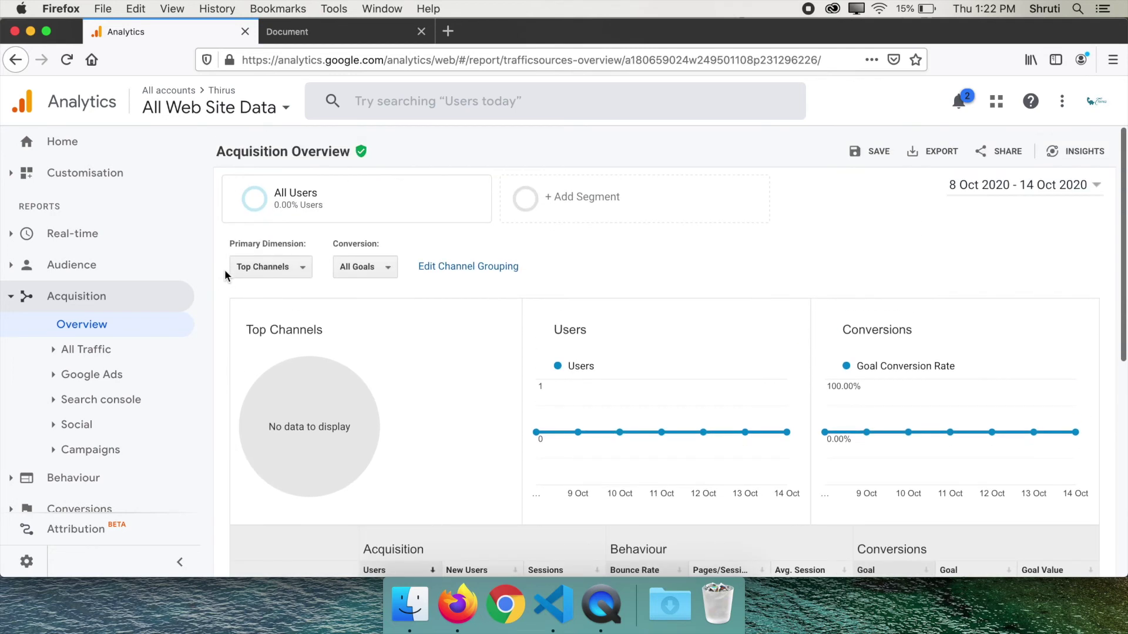
# Collapse Acquisition, expand Behaviour, and open its Overview report
pyautogui.click(12, 297)
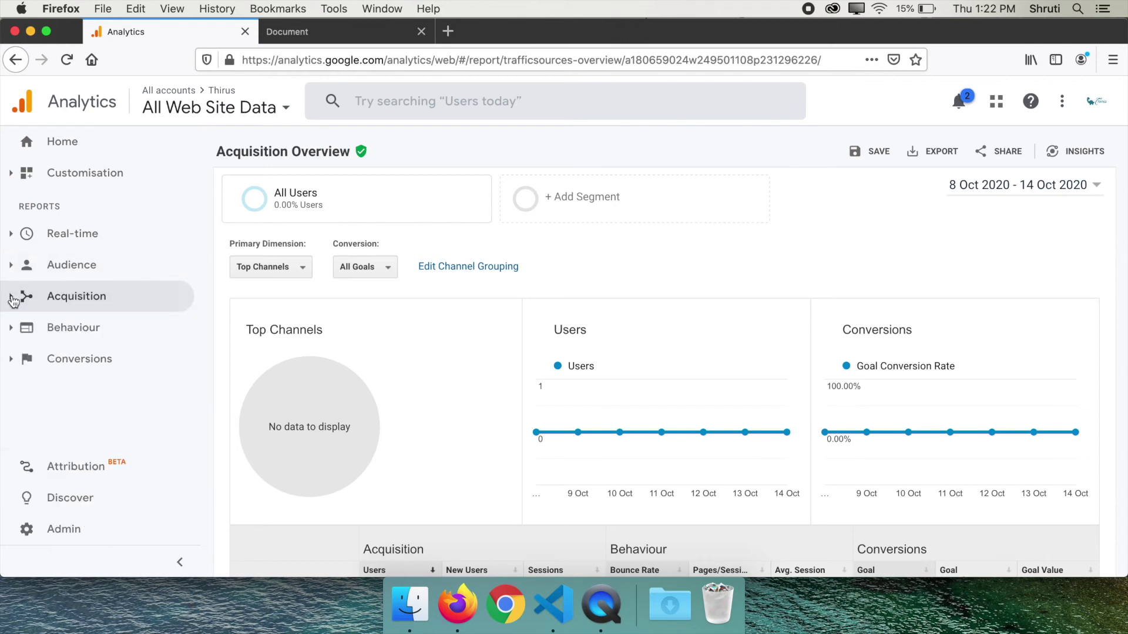
pyautogui.click(11, 332)
pyautogui.click(108, 356)
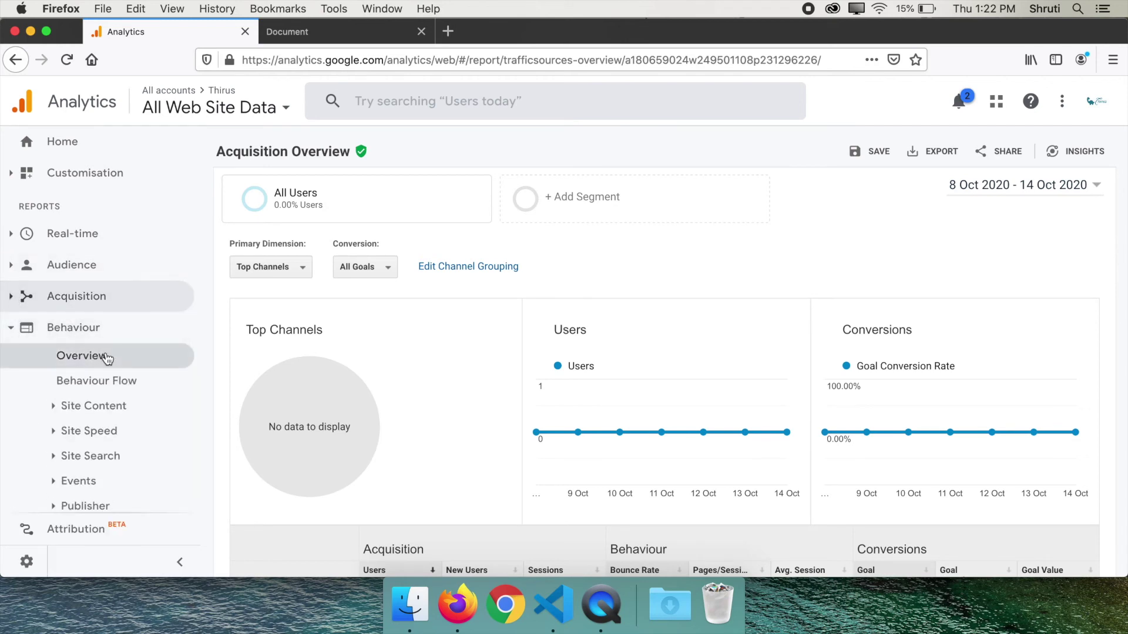